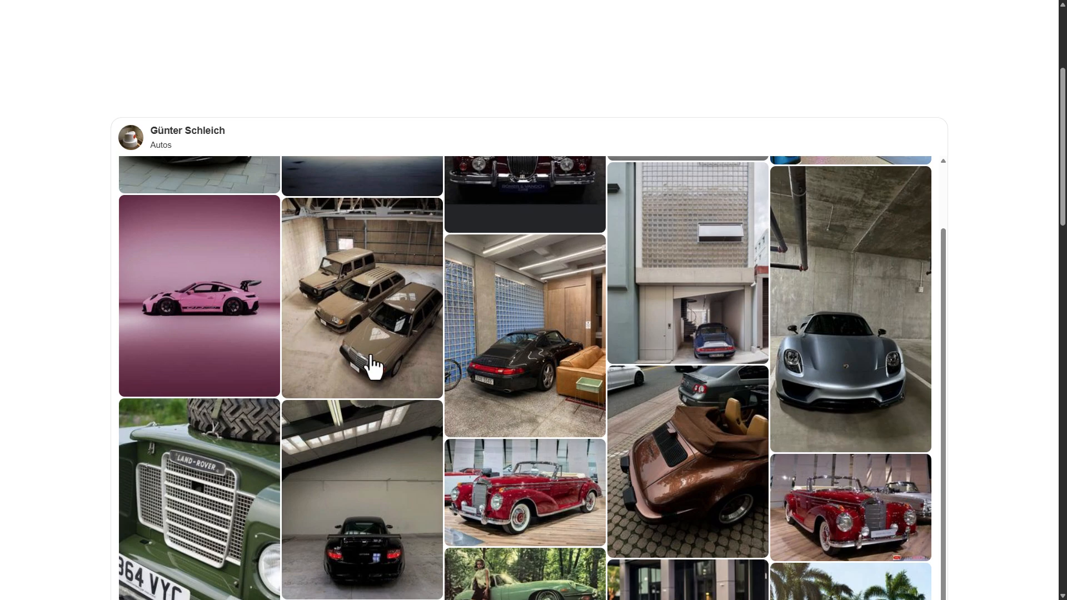
- Look through the Autos board widget embedded on the website page
{"action": "scroll", "coordinate": [374, 365], "scroll_direction": "down", "scroll_amount": 3}
{"action": "scroll", "coordinate": [834, 389], "scroll_direction": "down", "scroll_amount": 2}
{"action": "scroll", "coordinate": [995, 360], "scroll_direction": "down", "scroll_amount": 5}
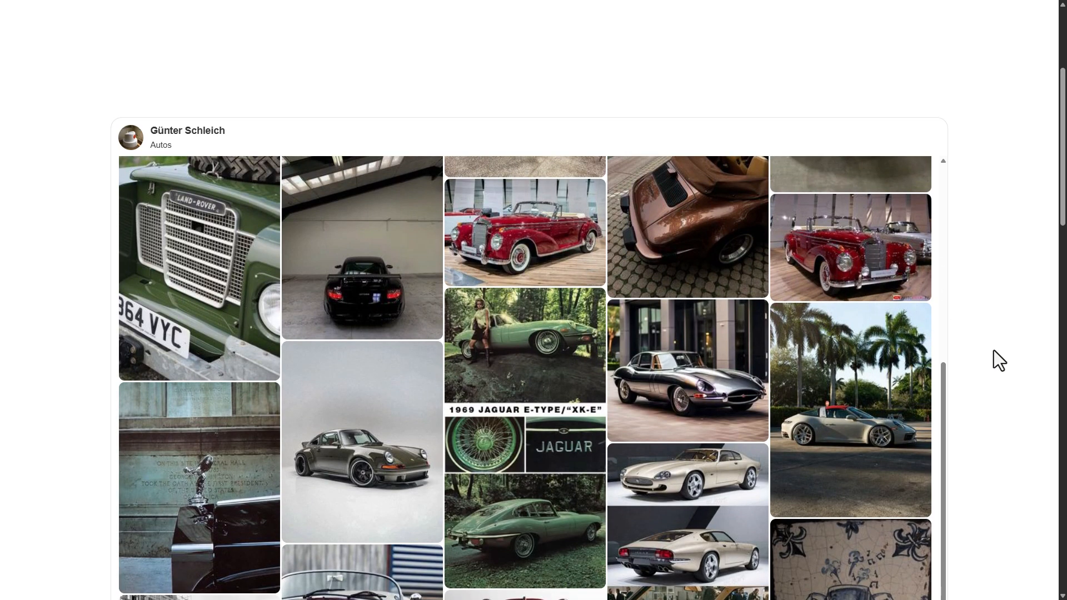
{"action": "scroll", "coordinate": [993, 352], "scroll_direction": "down", "scroll_amount": 7}
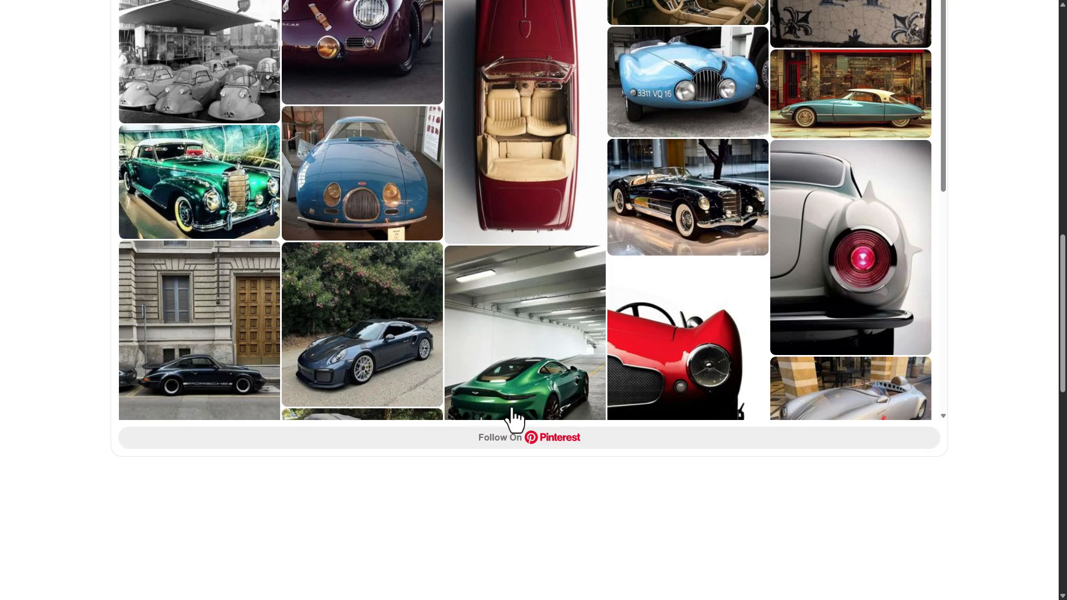
- Switch to the Pinterest Board listing in the Wix App Market and start adding the app to the site
{"action": "key", "text": "ctrl+Tab"}
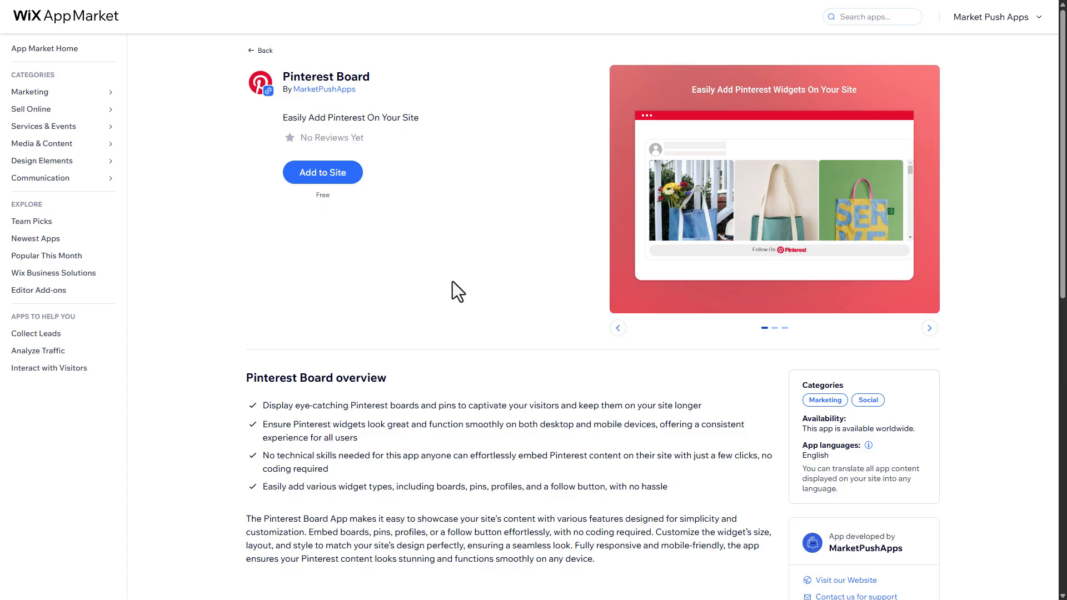
{"action": "left_click", "coordinate": [322, 172]}
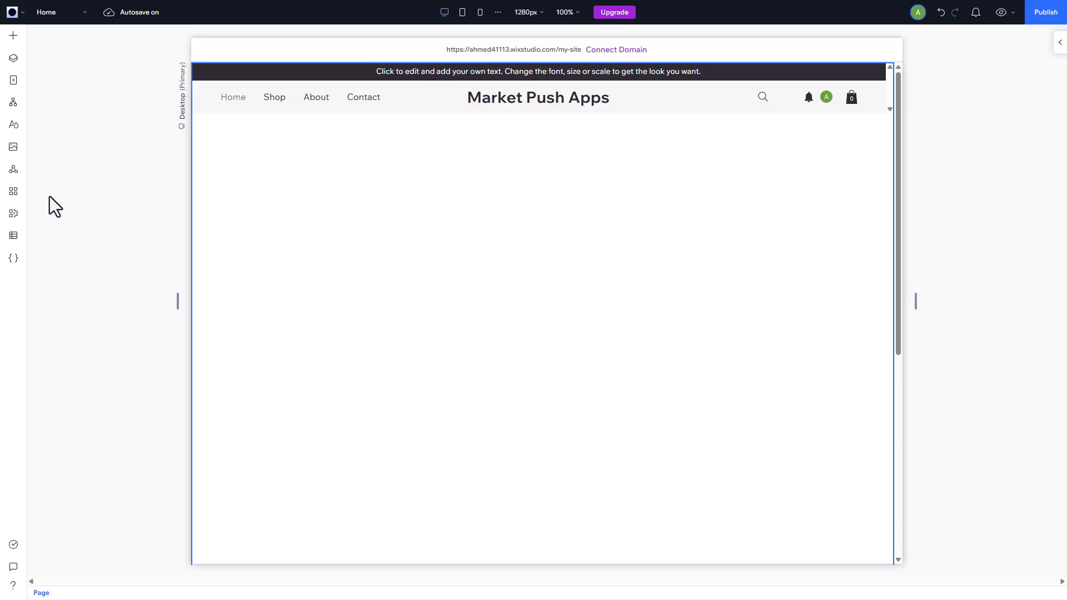
- Open the App Market inside the site editor and search for "pinterest board"
{"action": "left_click", "coordinate": [22, 195]}
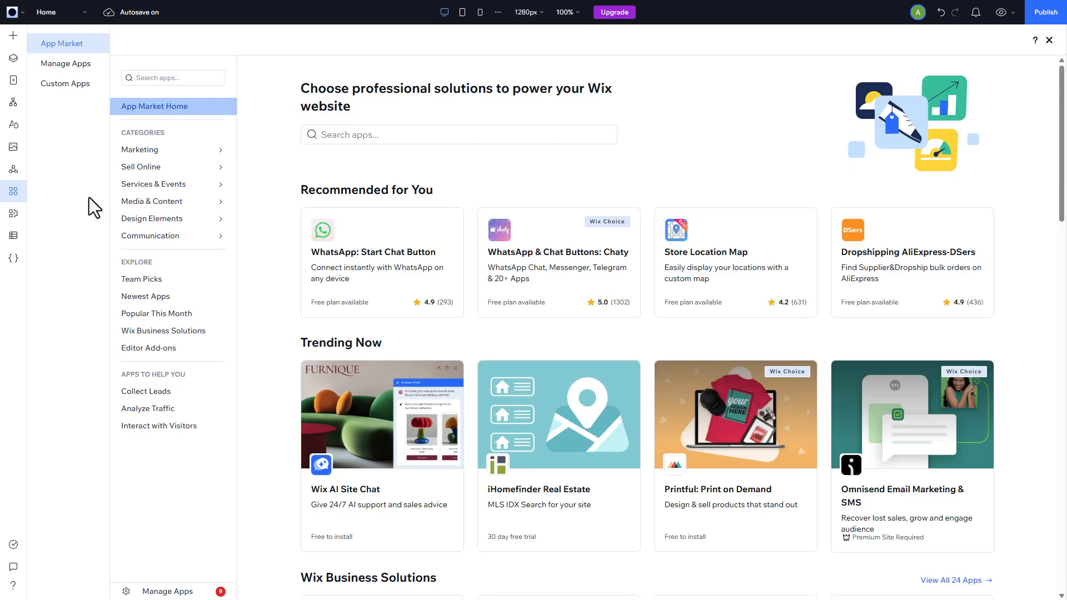
{"action": "left_click", "coordinate": [347, 135]}
{"action": "type", "text": "p"}
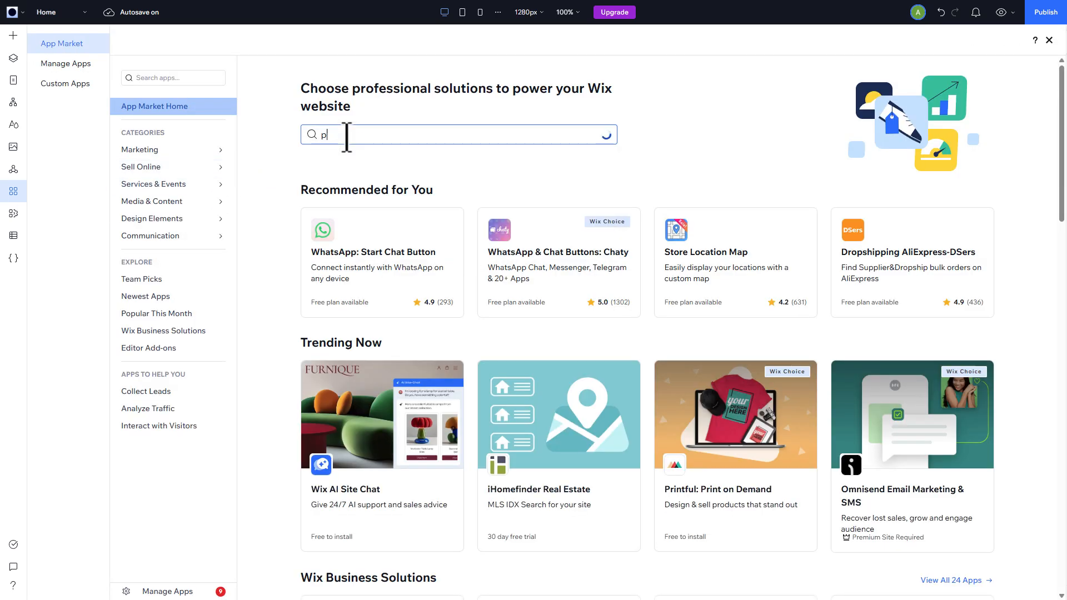
{"action": "type", "text": "interest board"}
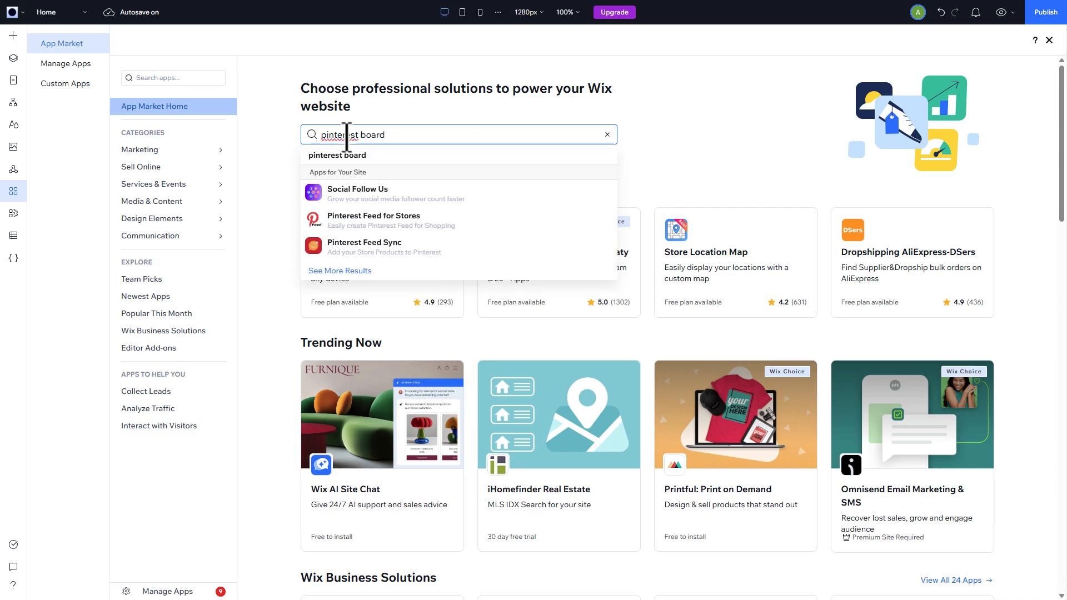
{"action": "key", "text": "Return"}
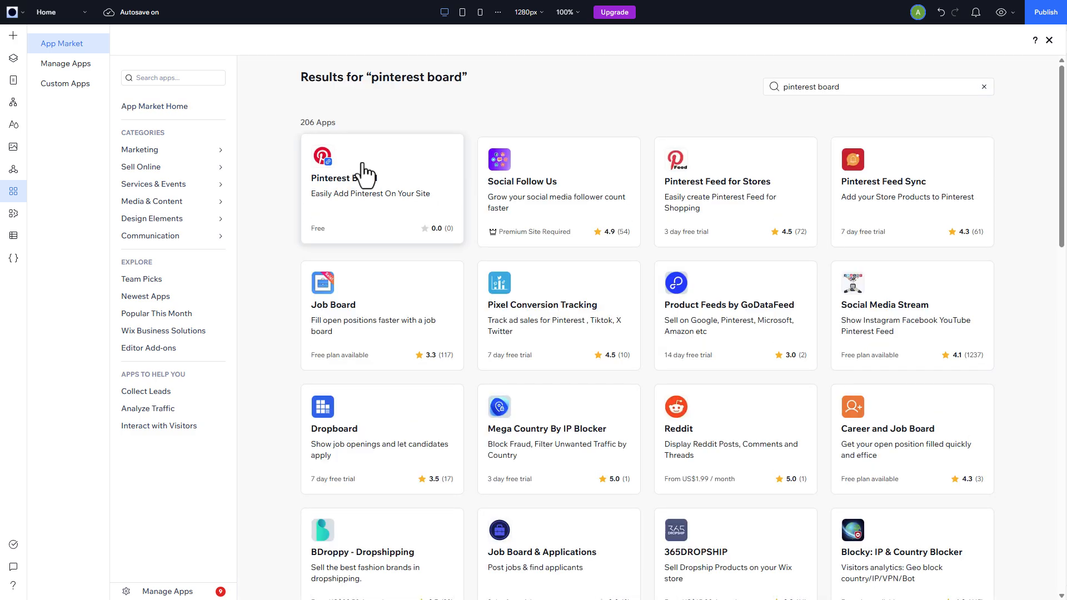
- Add the Pinterest Board app by MarketPushApps to the site and agree to its permissions
{"action": "left_click", "coordinate": [365, 175]}
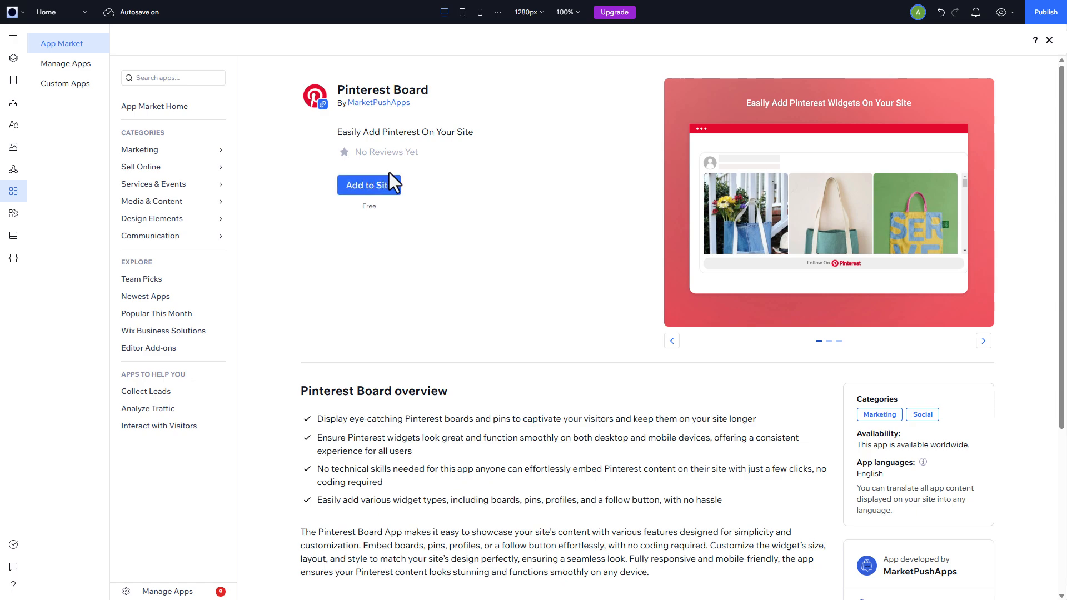
{"action": "left_click", "coordinate": [377, 183]}
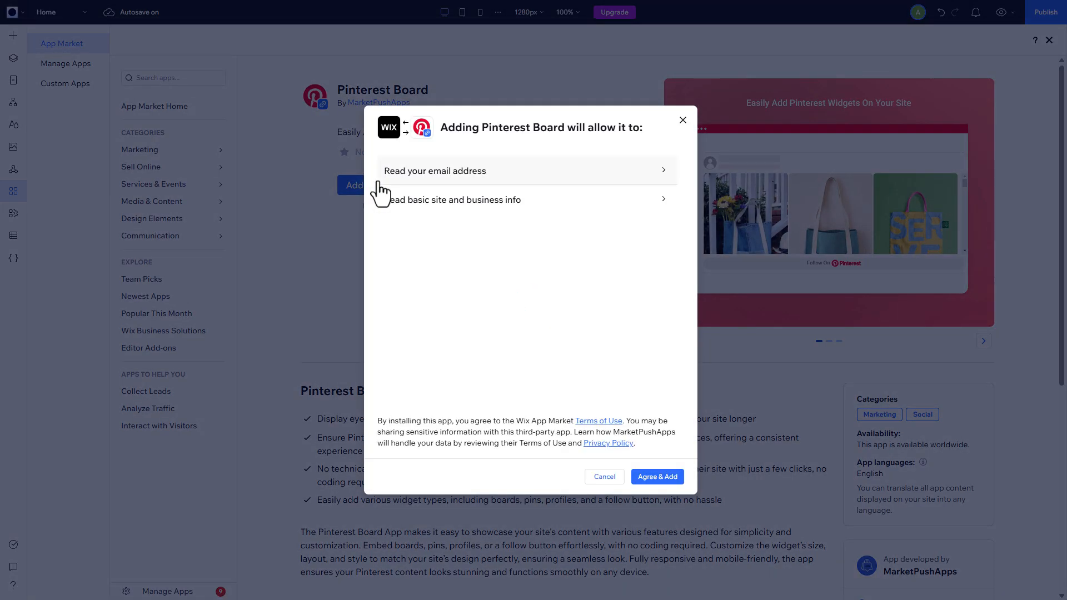
{"action": "left_click", "coordinate": [646, 479]}
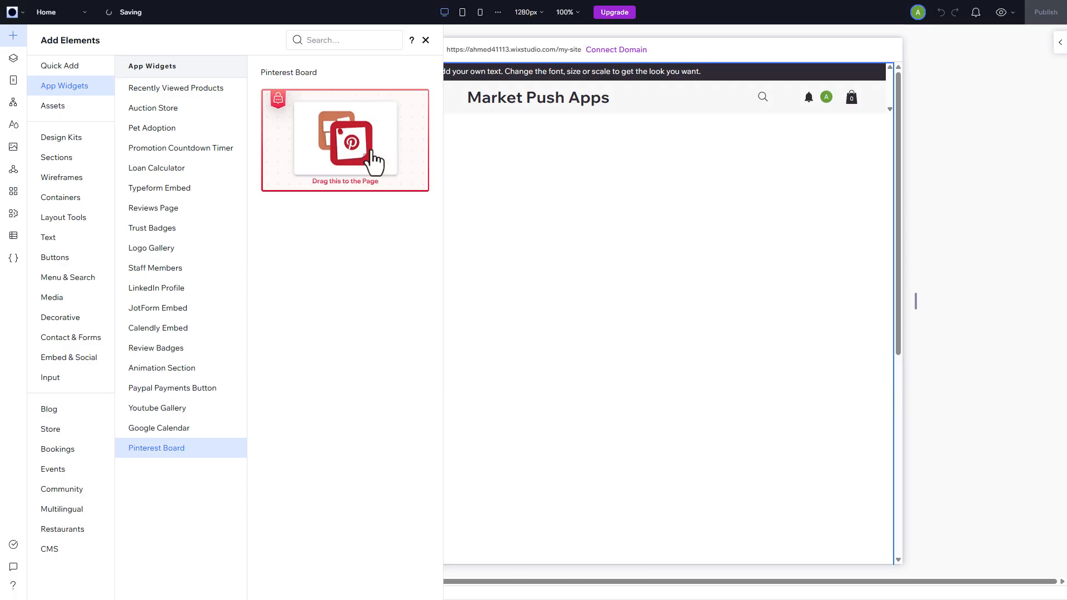
- Place the Pinterest Board widget in the empty section below the header and stretch it to fill the section's full width
{"action": "left_click_drag", "start_coordinate": [374, 162], "coordinate": [600, 245]}
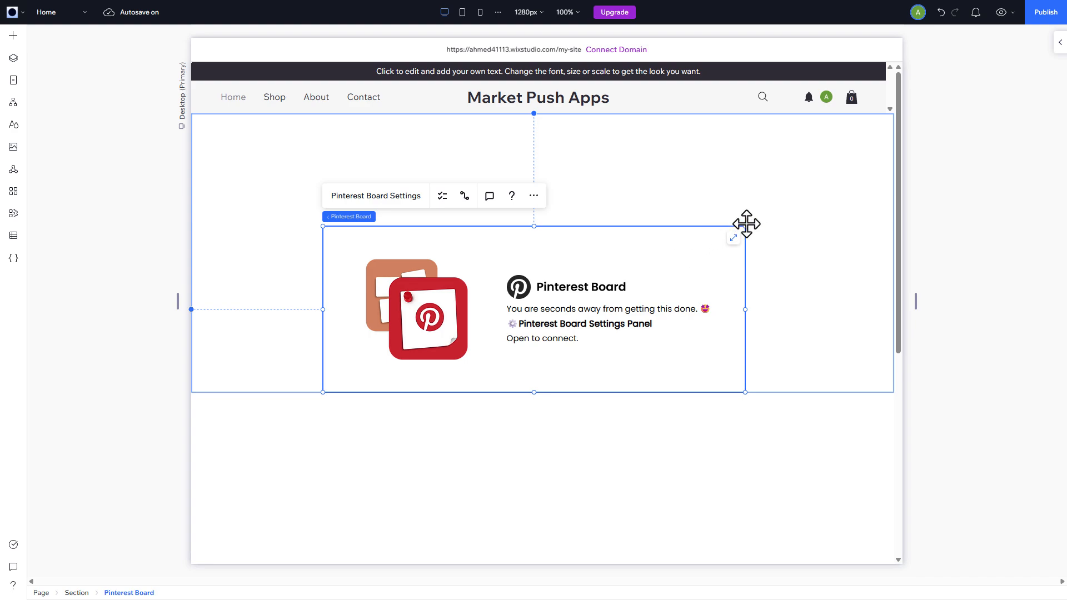
{"action": "left_click_drag", "start_coordinate": [746, 221], "coordinate": [842, 198]}
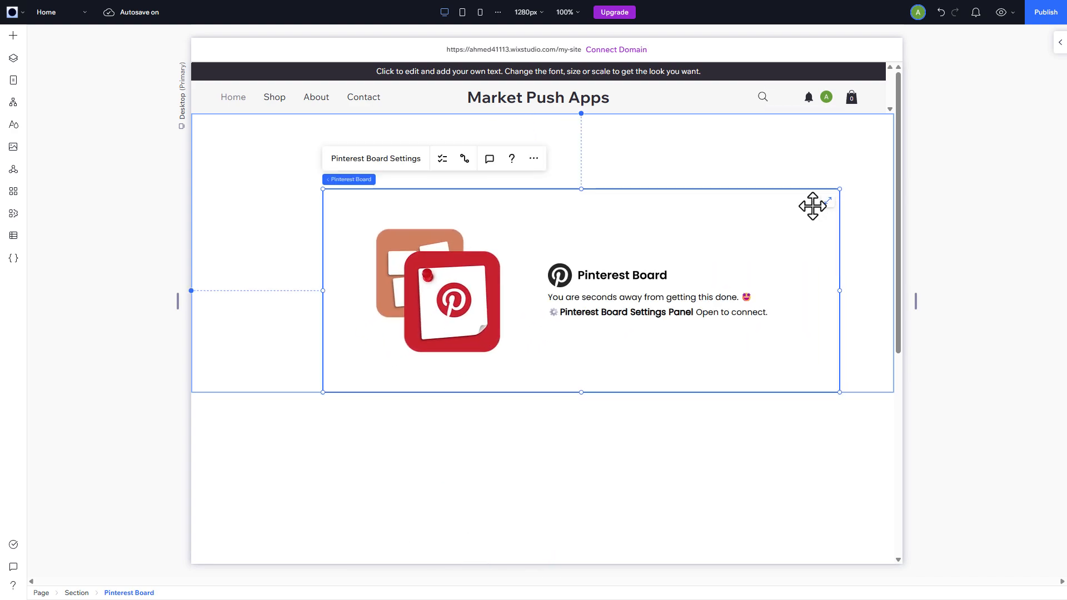
{"action": "left_click", "coordinate": [827, 209]}
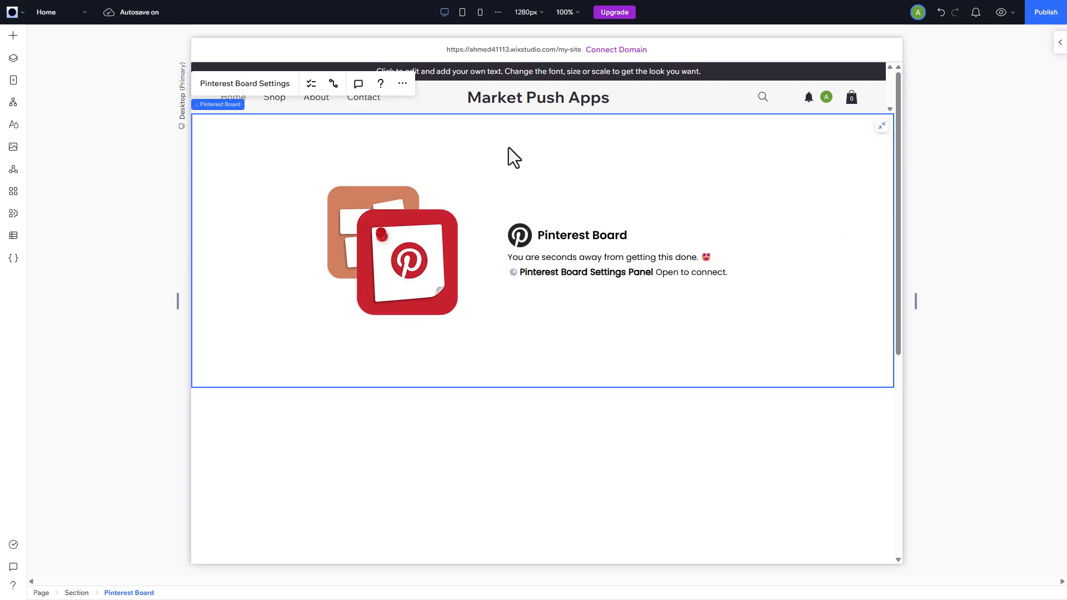
- Open the Pinterest Board settings and choose Board widget as the widget type
{"action": "left_click", "coordinate": [245, 84]}
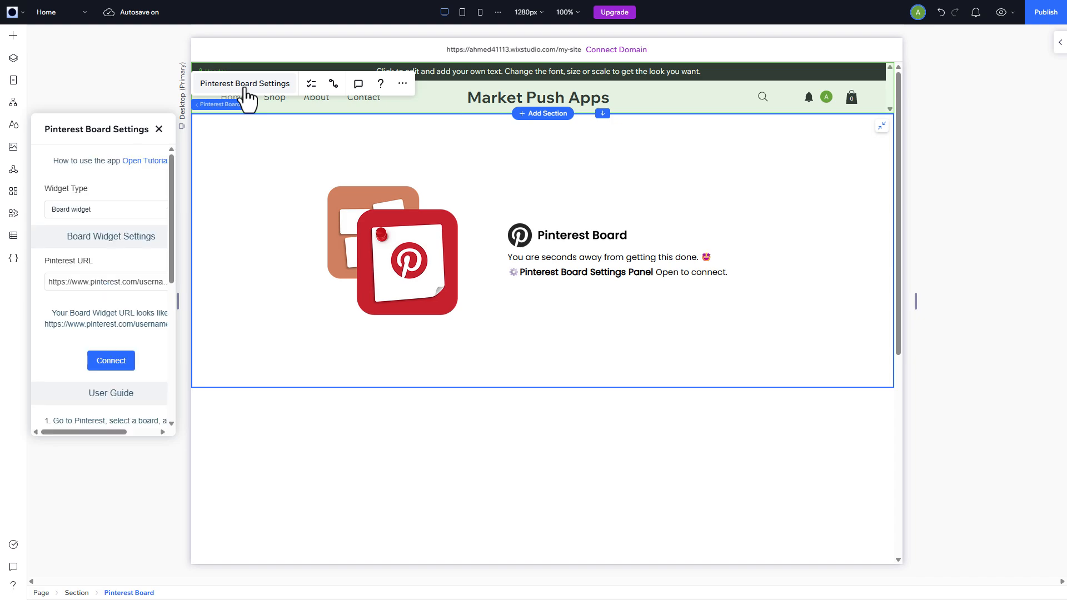
{"action": "left_click", "coordinate": [104, 211]}
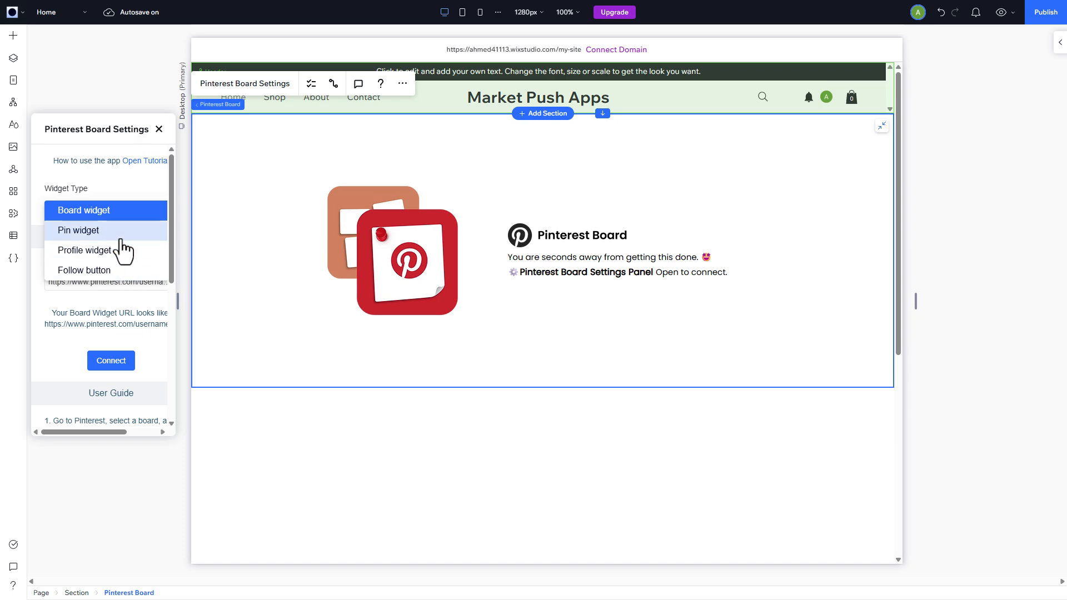
{"action": "left_click", "coordinate": [93, 215]}
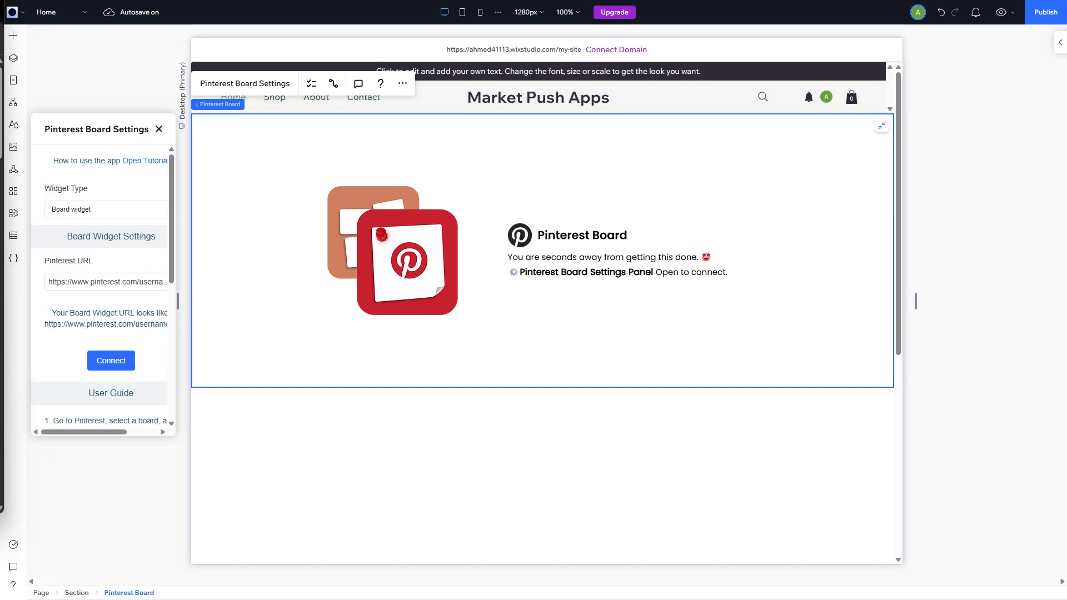
- Bring up the Pinterest browser window and copy the URL of the Autos board
{"action": "left_click_drag", "start_coordinate": [0, 53], "coordinate": [689, 139]}
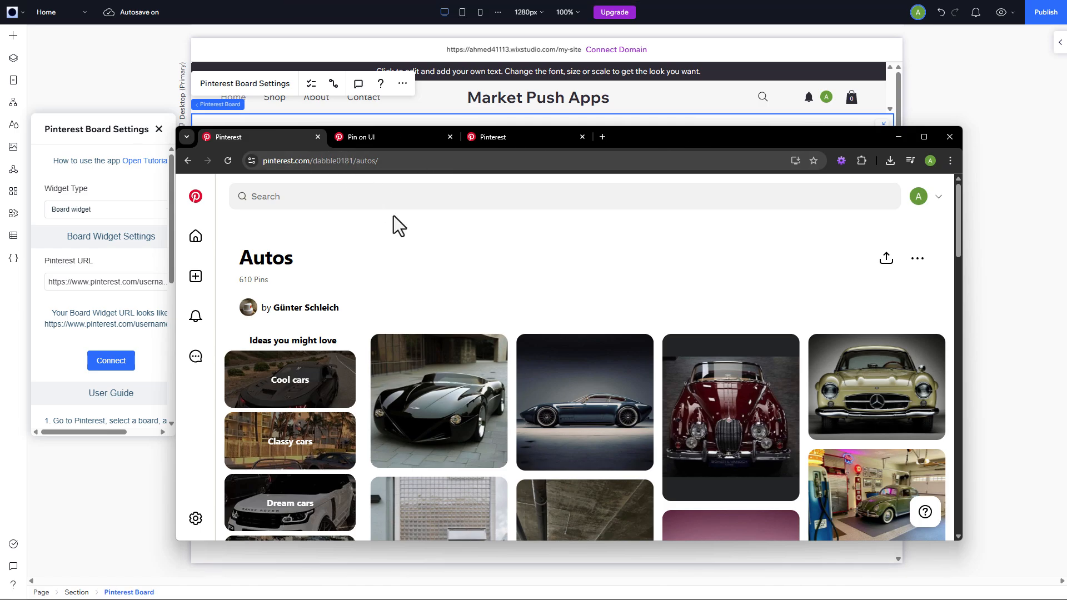
{"action": "scroll", "coordinate": [430, 317], "scroll_direction": "down", "scroll_amount": 5}
{"action": "left_click", "coordinate": [331, 162]}
{"action": "key", "text": "ctrl+c"}
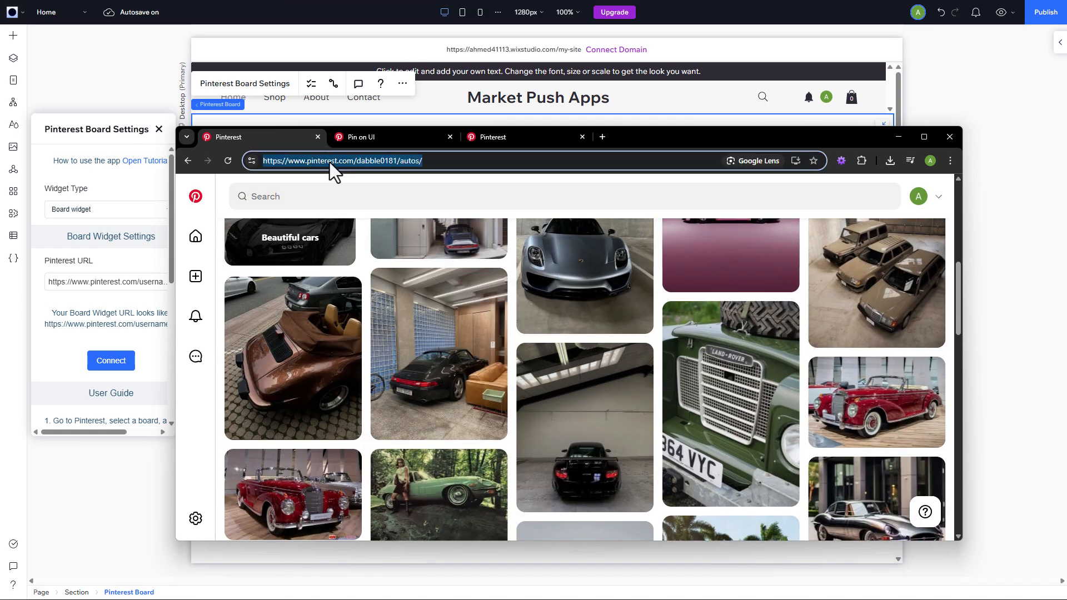
- Paste the copied Autos board address as the widget's Pinterest URL and connect it
{"action": "left_click", "coordinate": [117, 282]}
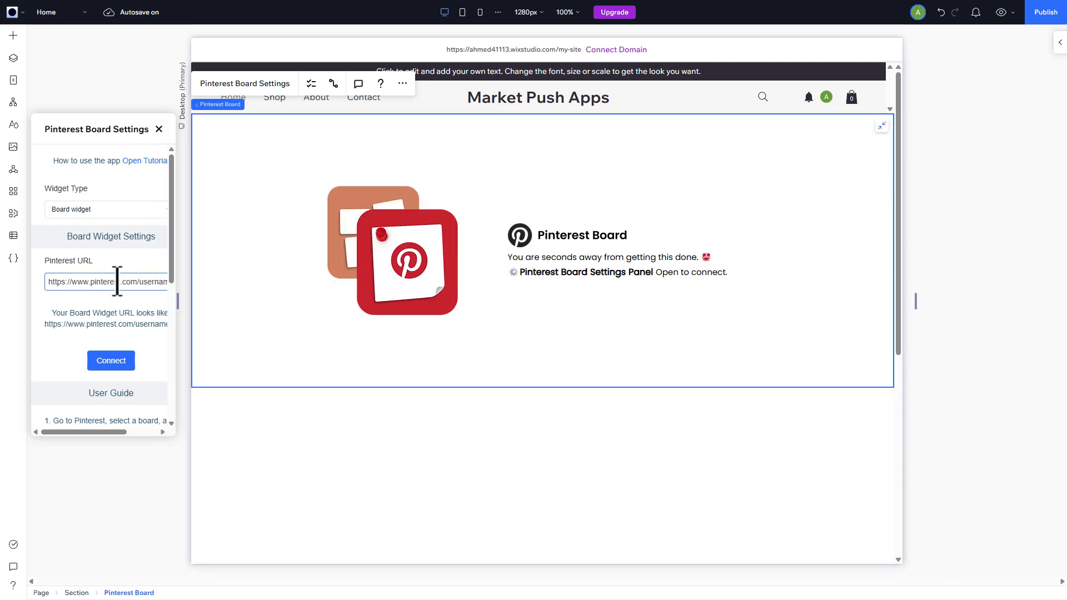
{"action": "key", "text": "ctrl+v"}
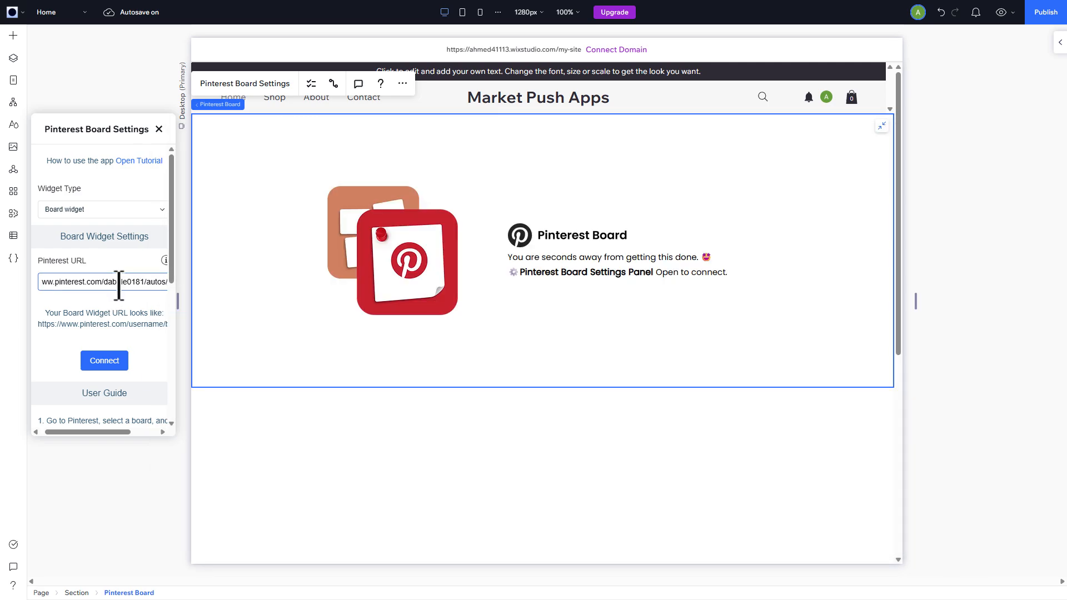
{"action": "left_click", "coordinate": [116, 361]}
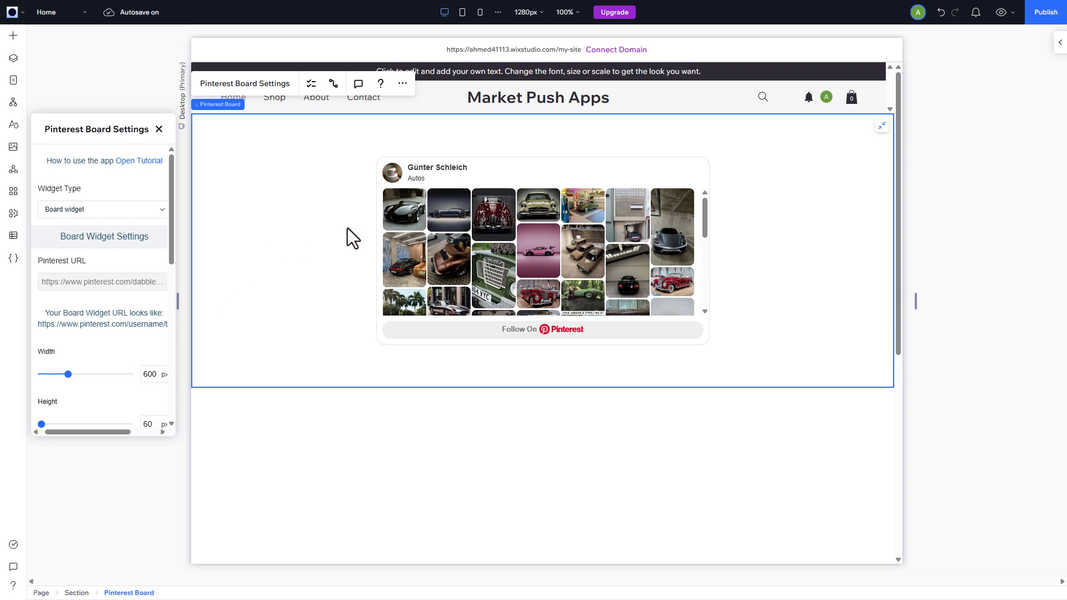
- Set the board widget's height to 351 px and its width to 1006 px
{"action": "scroll", "coordinate": [130, 295], "scroll_direction": "down", "scroll_amount": 1}
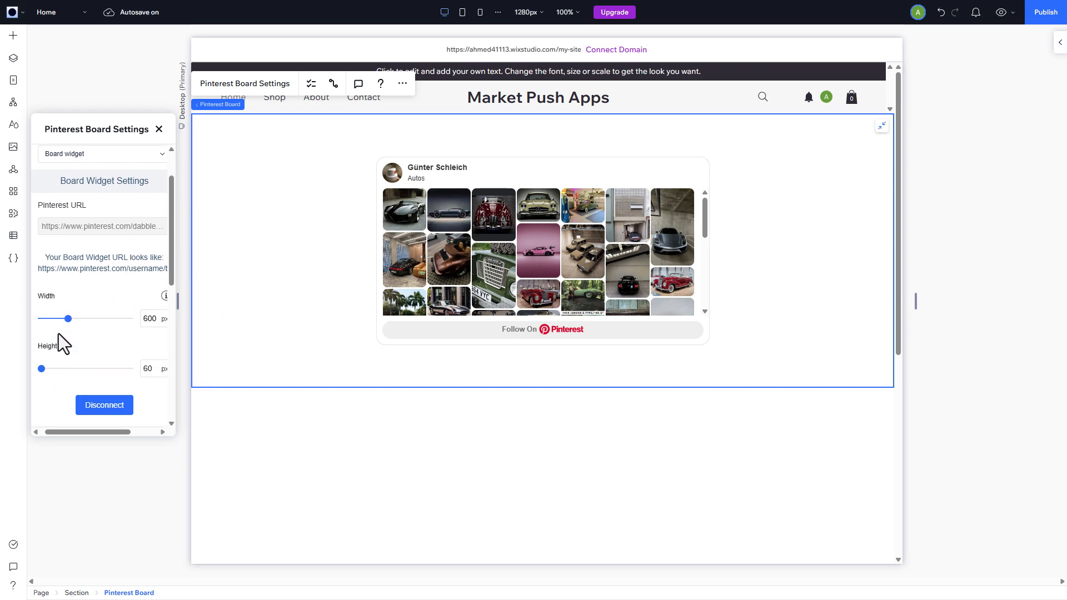
{"action": "left_click_drag", "start_coordinate": [41, 369], "coordinate": [50, 369]}
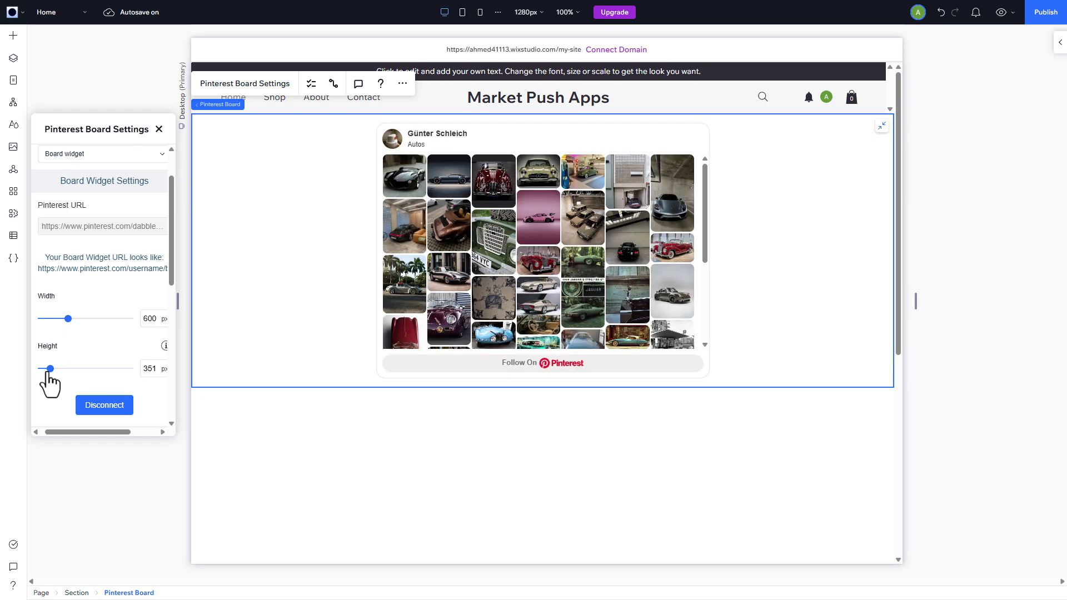
{"action": "left_click_drag", "start_coordinate": [67, 319], "coordinate": [91, 320]}
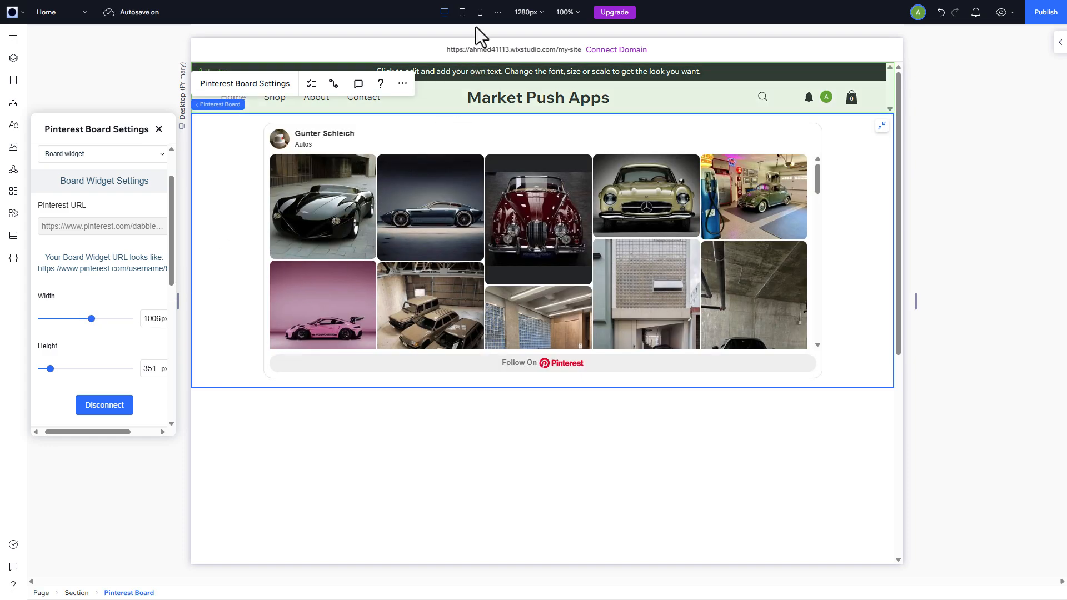
- Check how the board widget displays in the tablet layout
{"action": "left_click", "coordinate": [464, 12]}
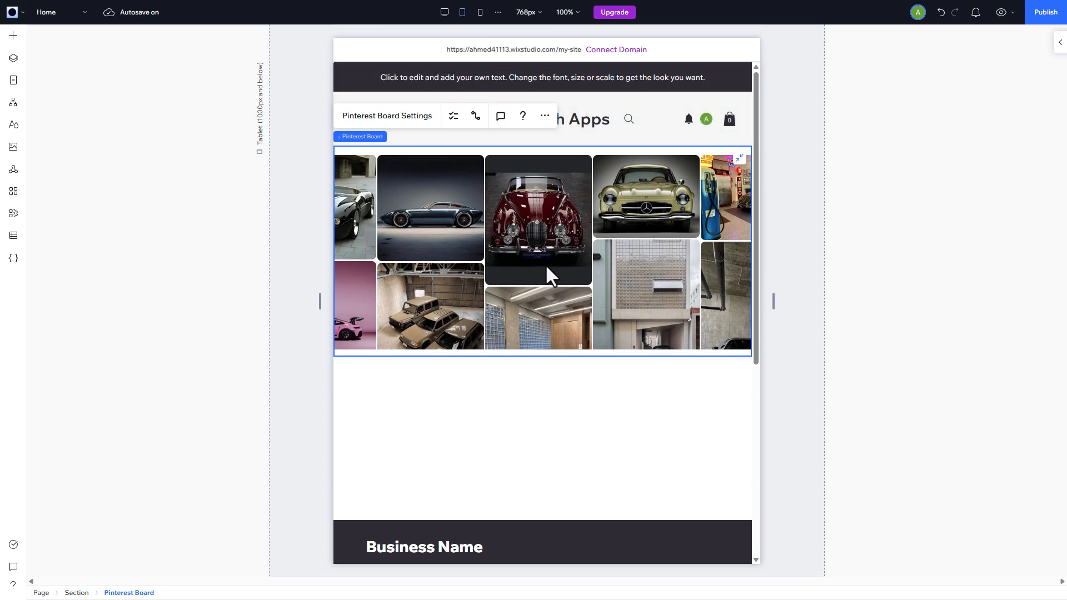
{"action": "scroll", "coordinate": [545, 264], "scroll_direction": "down", "scroll_amount": 1}
{"action": "scroll", "coordinate": [517, 271], "scroll_direction": "up", "scroll_amount": 1}
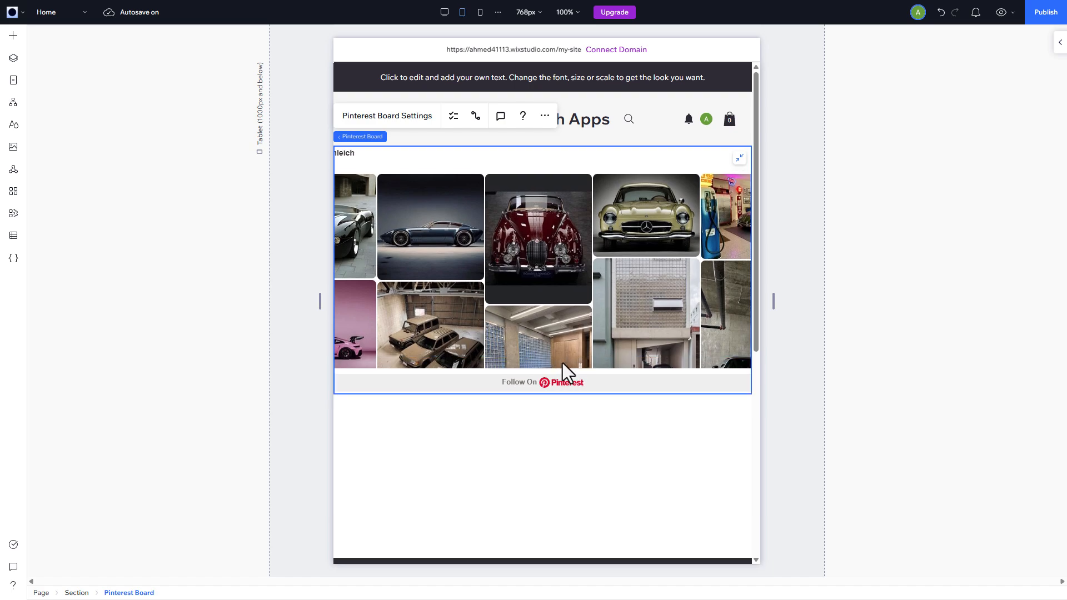
- In the mobile layout, extend the widget's height to fit the whole board, and return to the desktop layout
{"action": "left_click", "coordinate": [481, 13]}
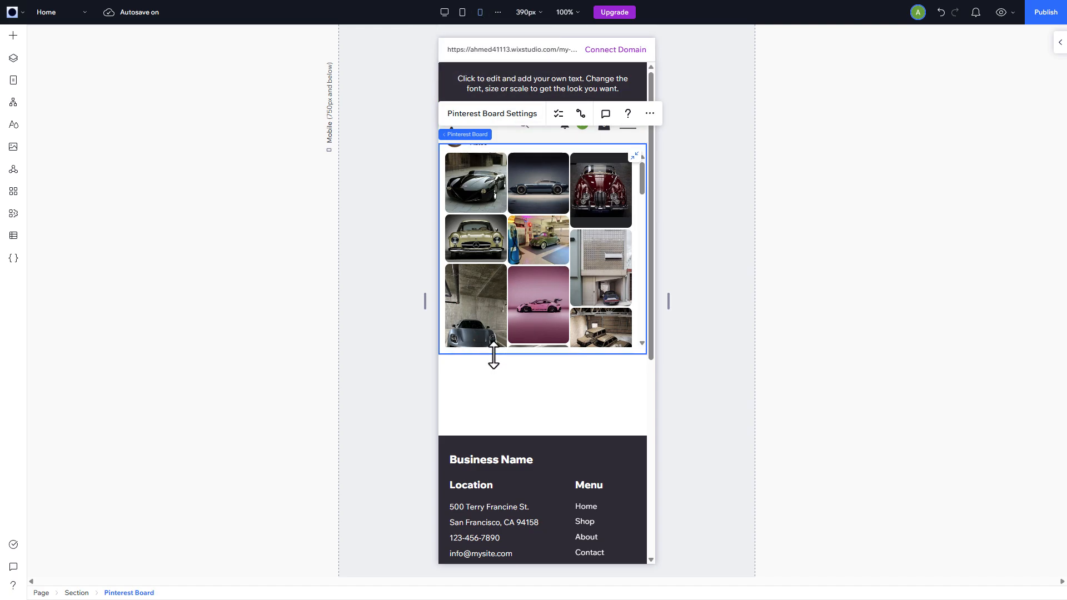
{"action": "left_click_drag", "start_coordinate": [494, 357], "coordinate": [495, 396]}
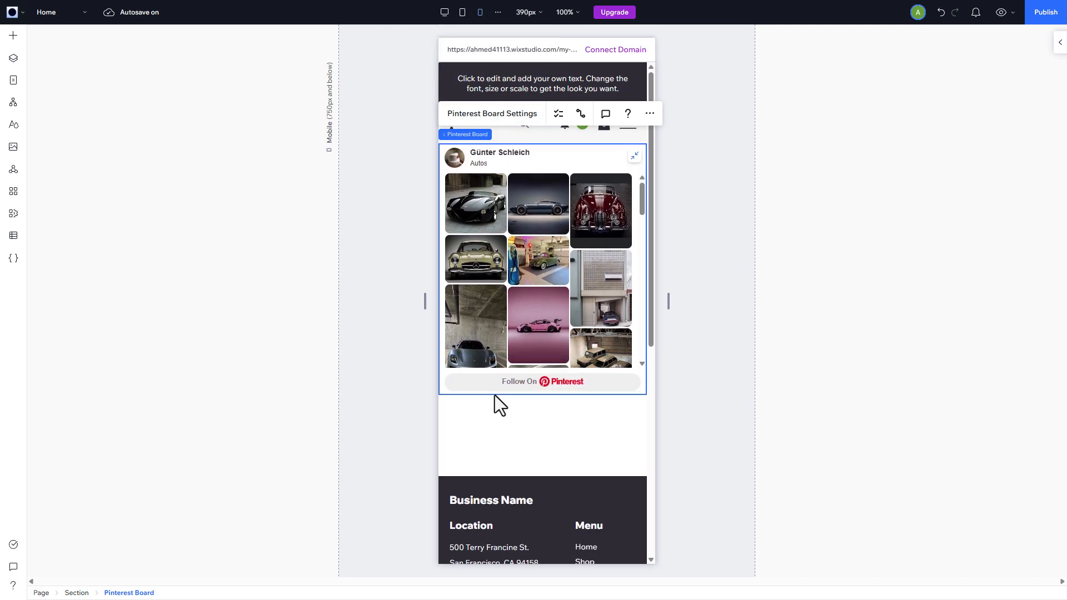
{"action": "left_click", "coordinate": [439, 21]}
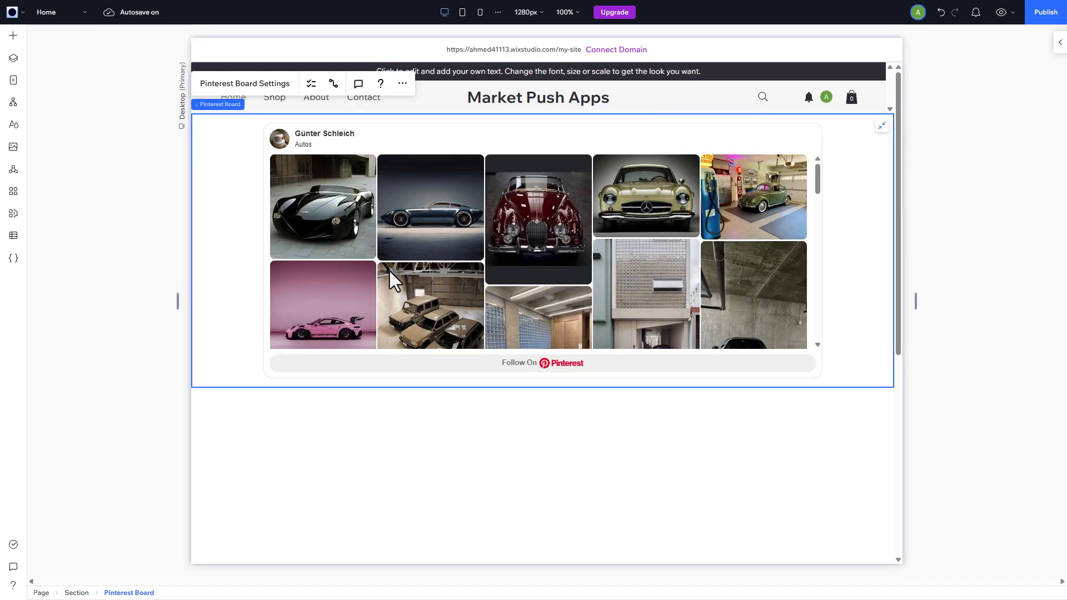
- Reopen the Pinterest Board settings and copy the URL of the "Pin on UI" pin from the Pinterest browser window
{"action": "left_click", "coordinate": [250, 86]}
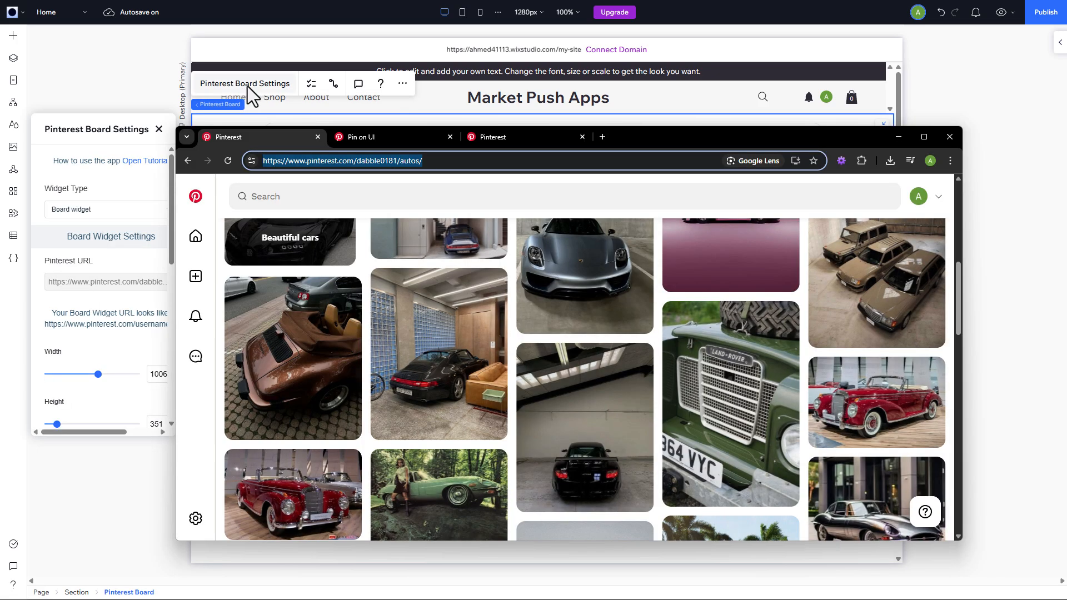
{"action": "key", "text": "alt+Tab"}
{"action": "left_click", "coordinate": [364, 139]}
{"action": "left_click", "coordinate": [374, 161]}
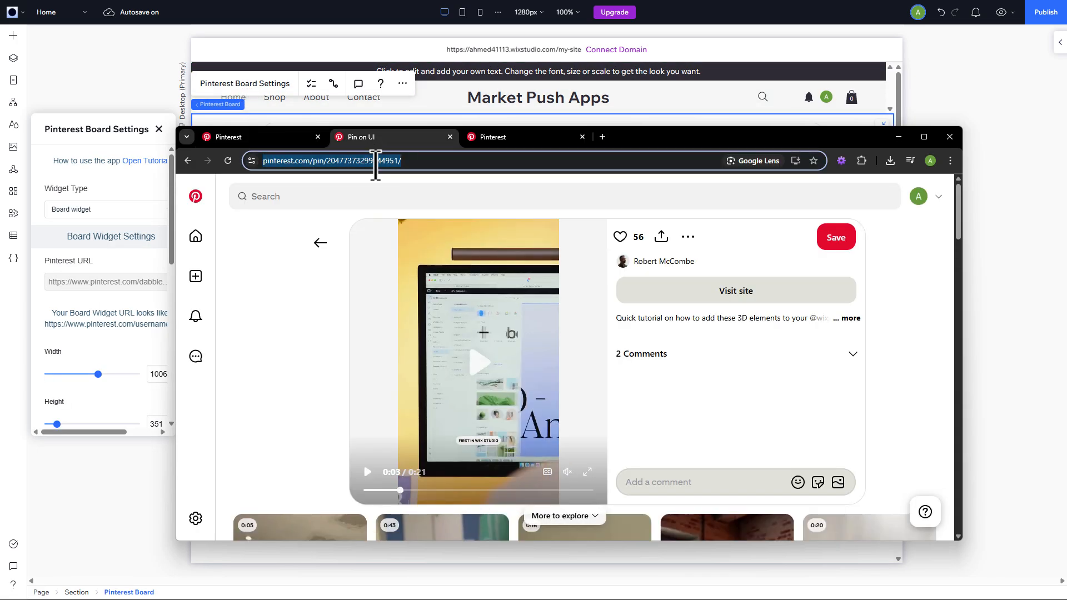
- Change the widget type to Pin widget and connect it with the copied pin URL
{"action": "left_click", "coordinate": [91, 154]}
{"action": "left_click", "coordinate": [106, 214]}
{"action": "left_click", "coordinate": [107, 229]}
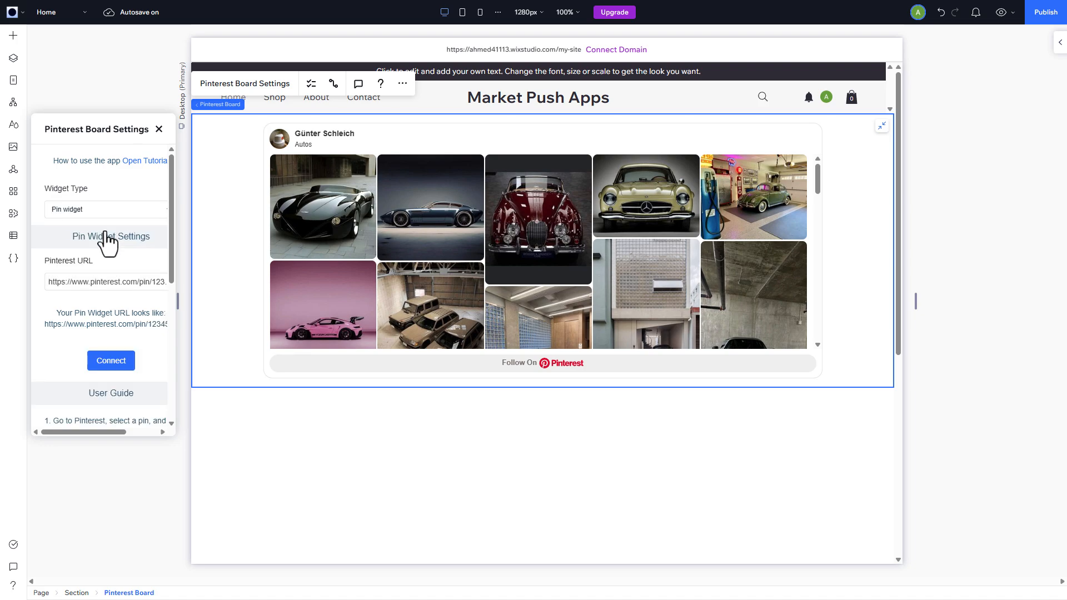
{"action": "left_click", "coordinate": [115, 281]}
{"action": "key", "text": "ctrl+v"}
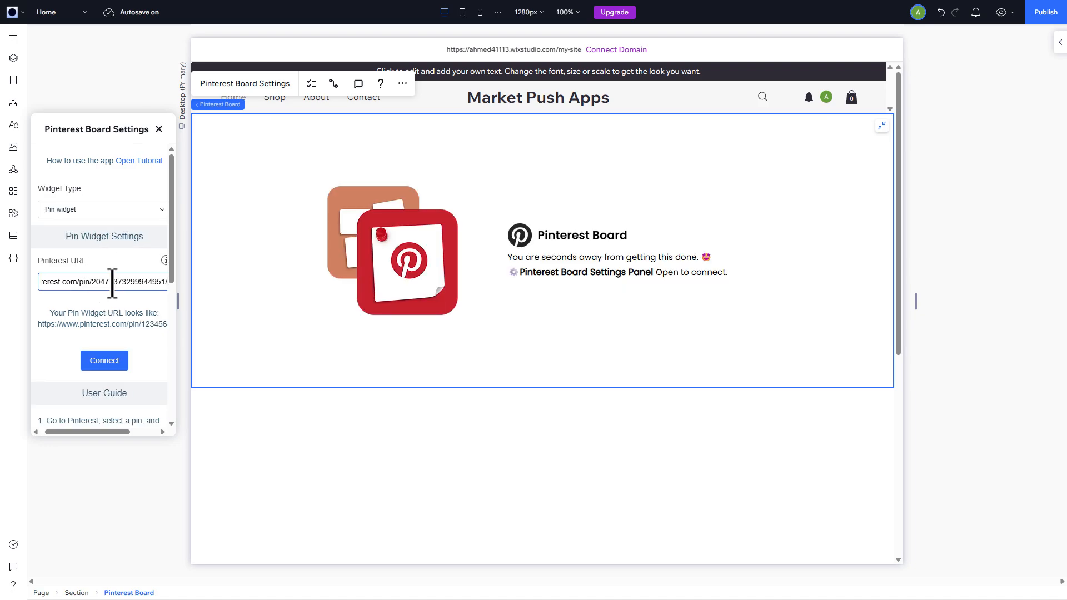
{"action": "left_click", "coordinate": [106, 361]}
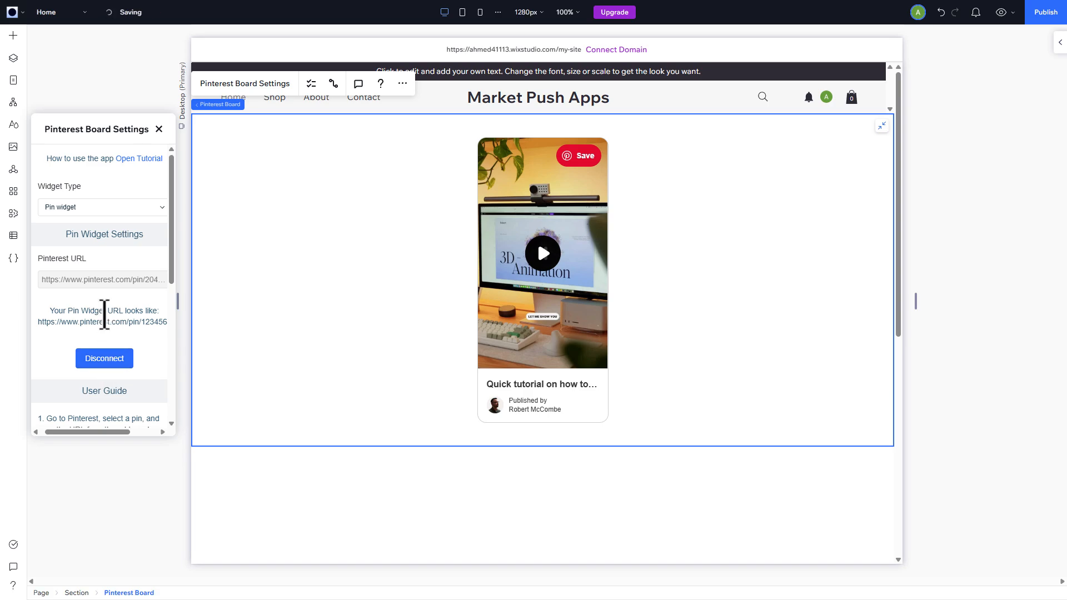
- Change the widget type to Profile widget and copy the TechShopi profile URL from the Pinterest browser window
{"action": "scroll", "coordinate": [105, 309], "scroll_direction": "down", "scroll_amount": 1}
{"action": "left_click", "coordinate": [102, 157]}
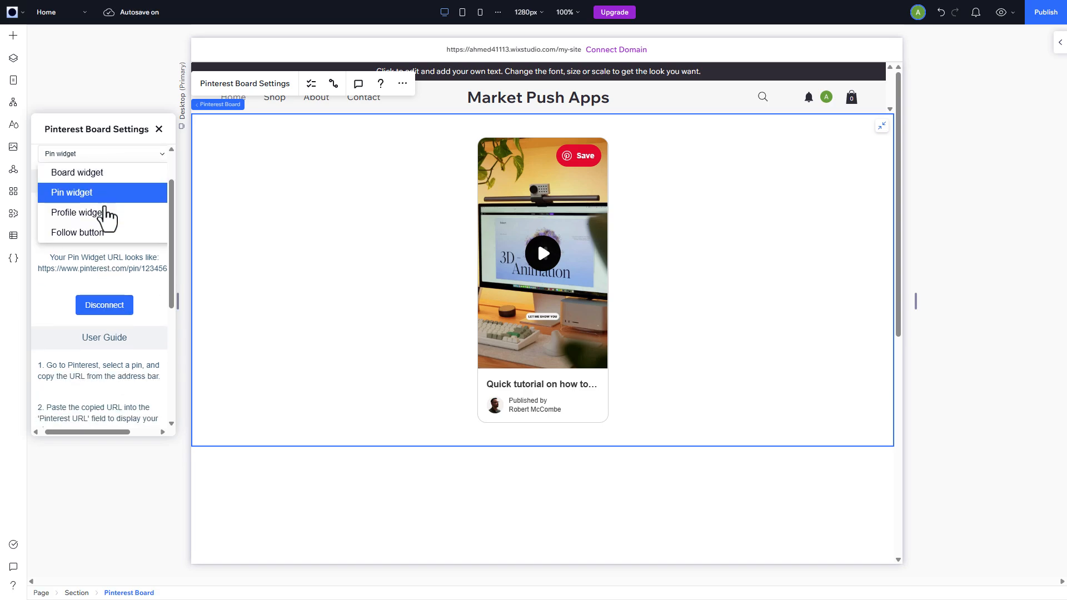
{"action": "left_click", "coordinate": [103, 214]}
{"action": "key", "text": "alt+Tab"}
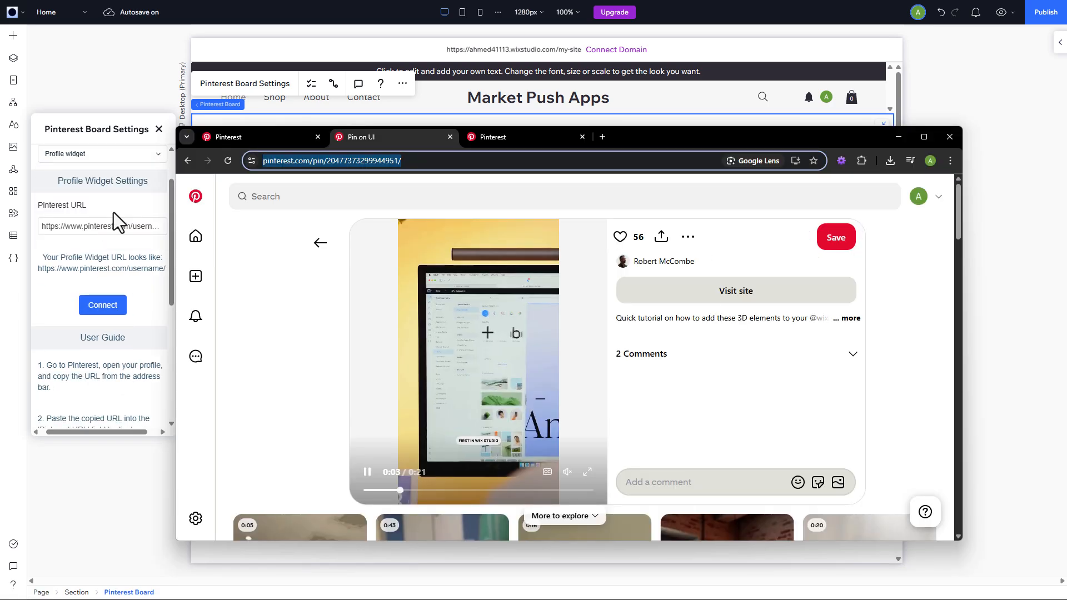
{"action": "left_click", "coordinate": [513, 160]}
{"action": "left_click", "coordinate": [516, 137]}
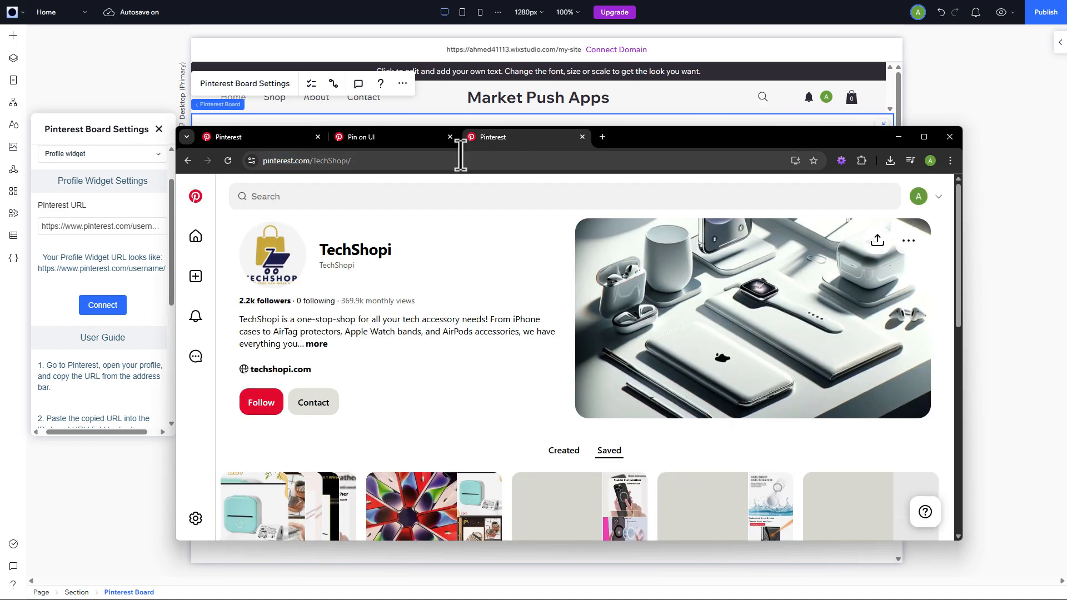
{"action": "left_click", "coordinate": [346, 161]}
{"action": "key", "text": "ctrl+c"}
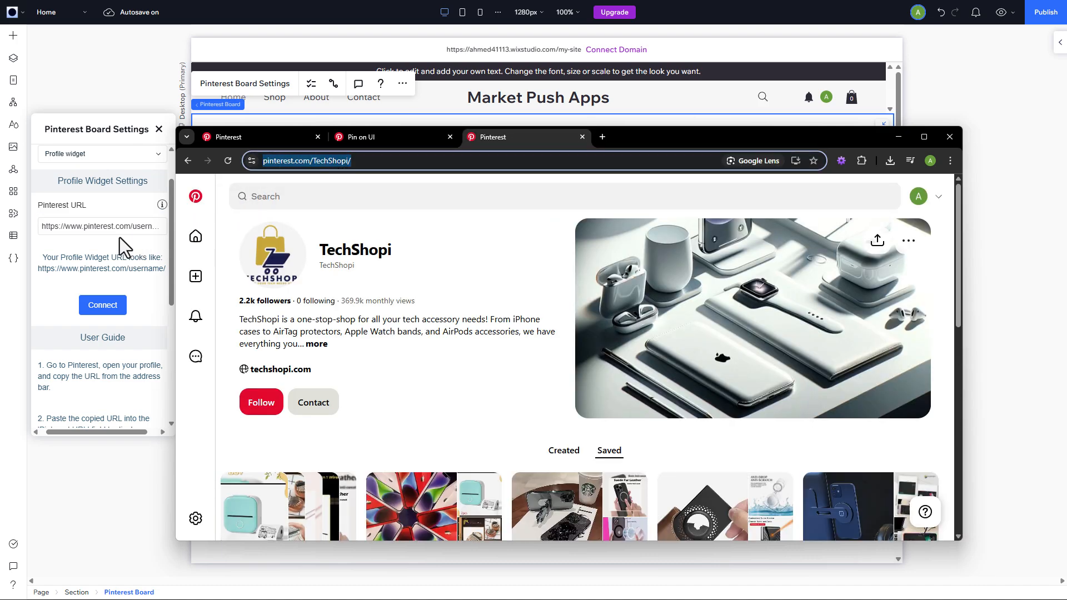
- Paste the copied TechShopi URL as the profile widget's Pinterest URL and connect it
{"action": "left_click", "coordinate": [114, 227]}
{"action": "key", "text": "ctrl+v"}
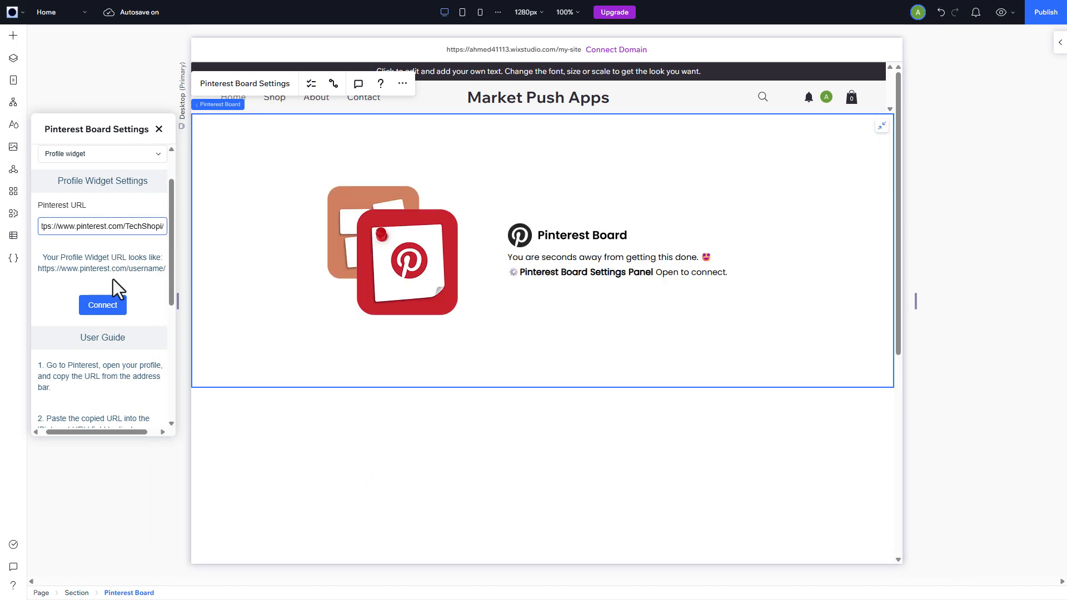
{"action": "left_click", "coordinate": [104, 308]}
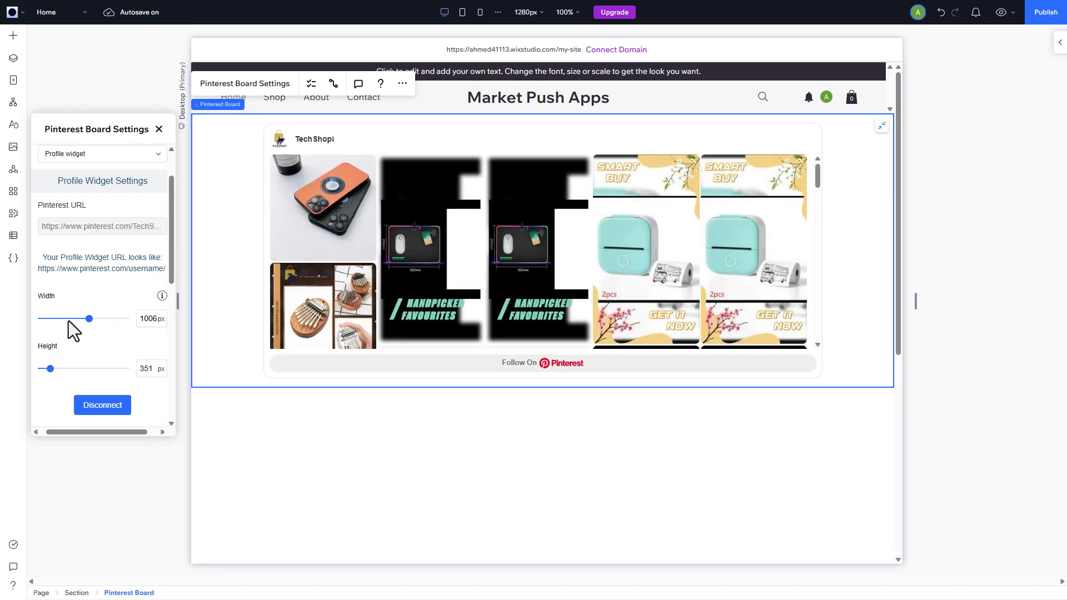
- Change the widget type to Follow button, connect it with the copied TechShopi profile URL, and set its profile name to "My profile"
{"action": "left_click", "coordinate": [100, 154]}
{"action": "left_click", "coordinate": [91, 240]}
{"action": "key", "text": "alt+Tab"}
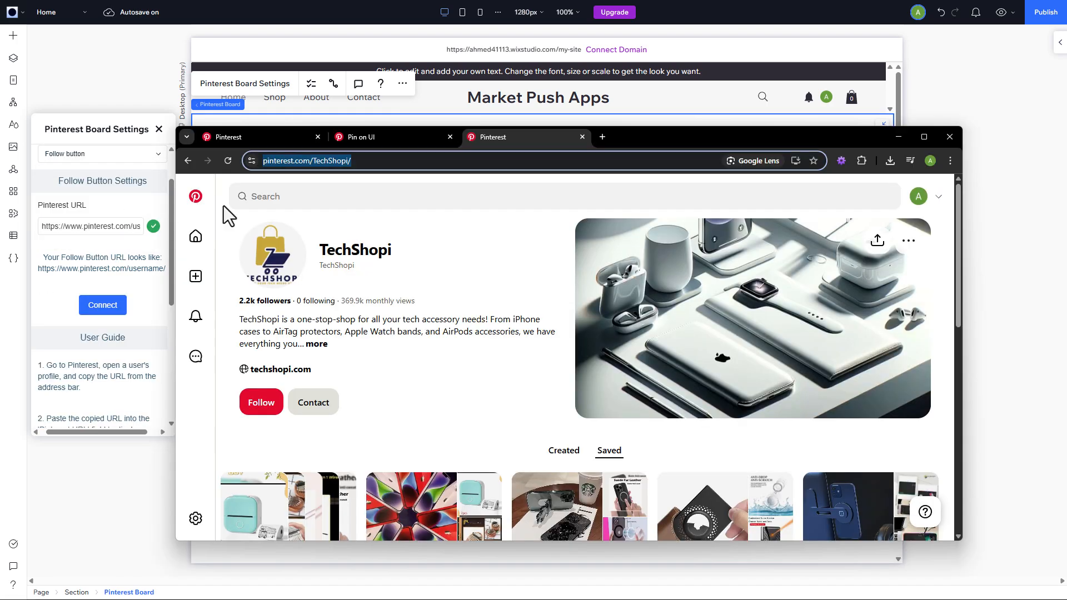
{"action": "left_click", "coordinate": [120, 227]}
{"action": "key", "text": "ctrl+v"}
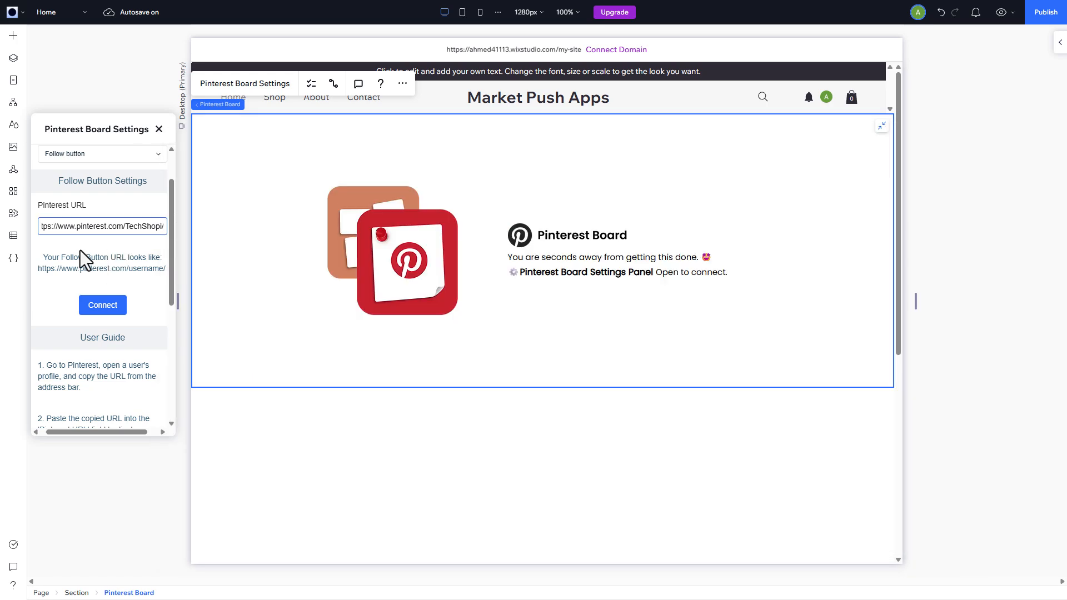
{"action": "left_click", "coordinate": [102, 306]}
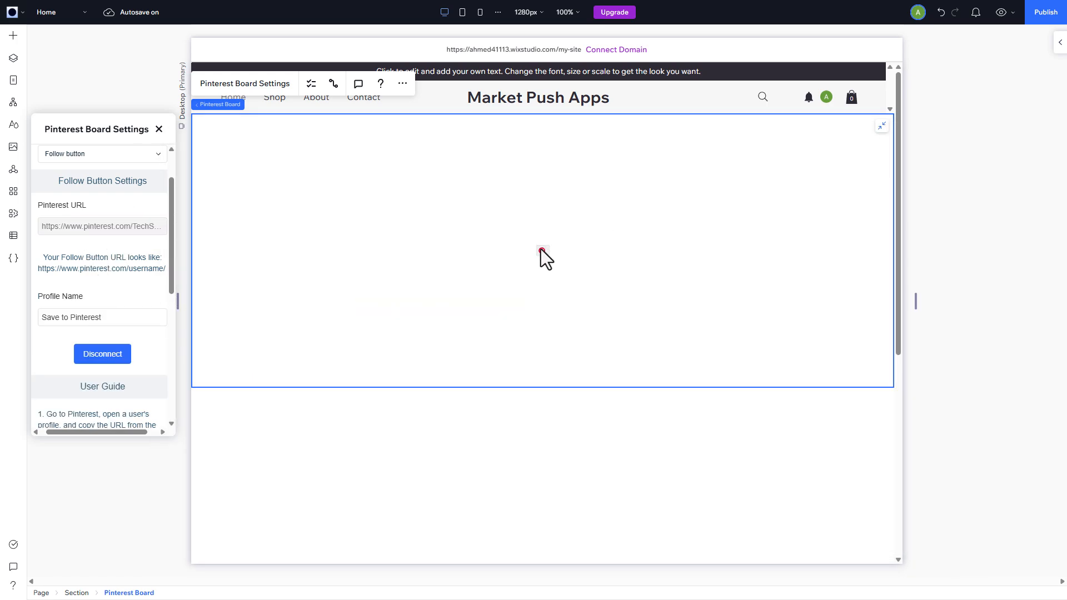
{"action": "left_click", "coordinate": [116, 319]}
{"action": "type", "text": "My profile"}
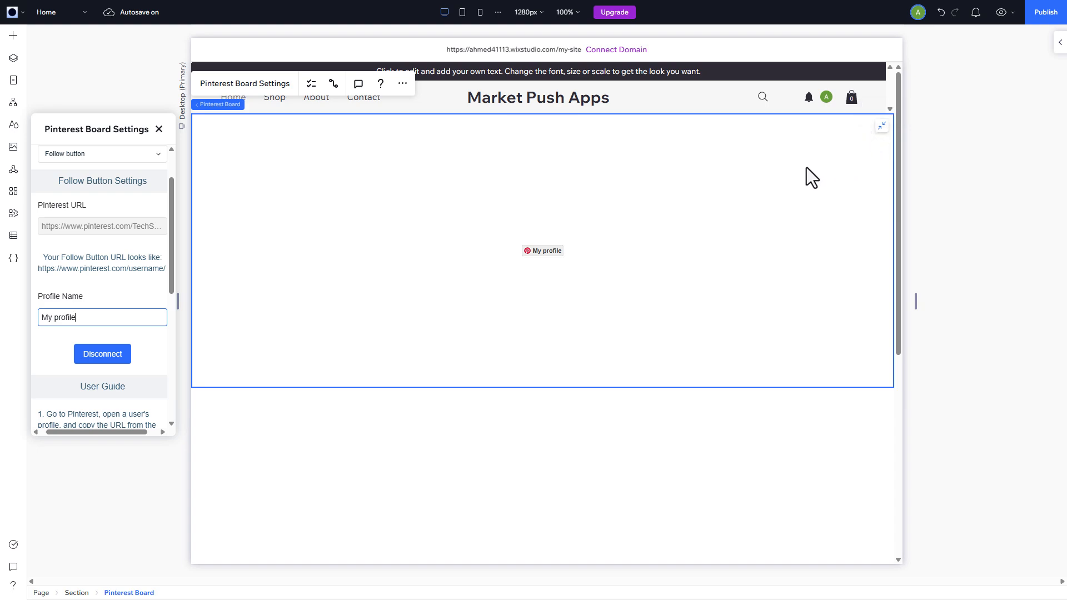
- Switch the widget type back to Board widget and publish the site
{"action": "left_click", "coordinate": [113, 154]}
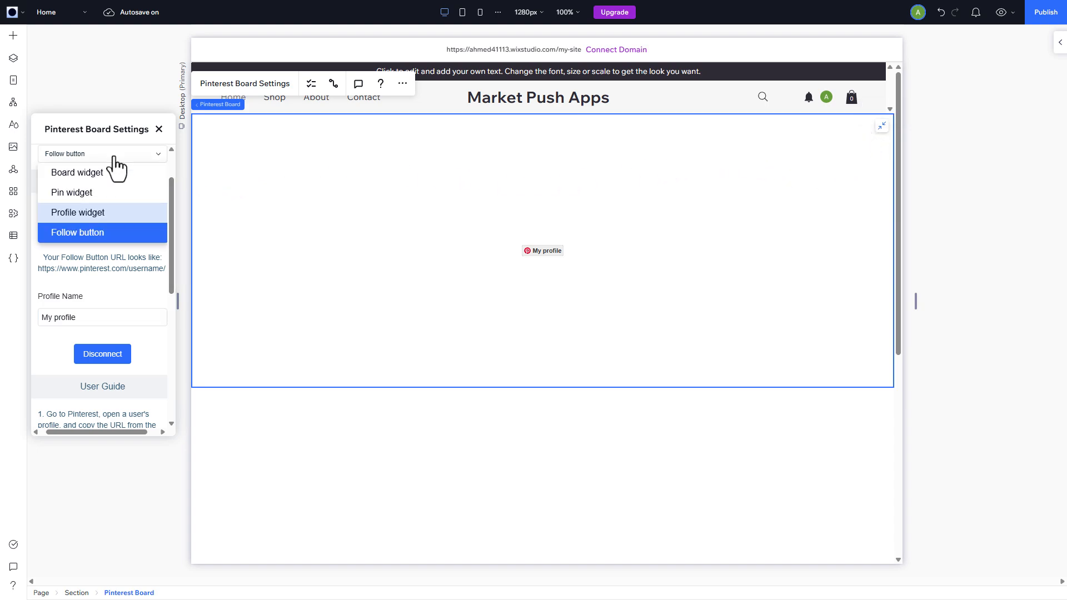
{"action": "left_click", "coordinate": [125, 172]}
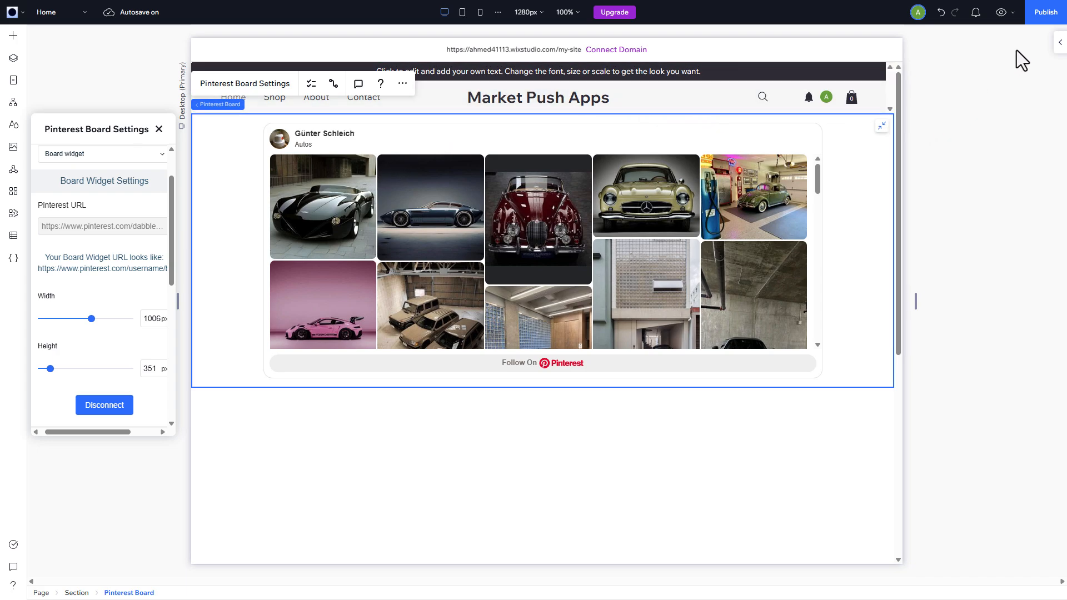
{"action": "left_click", "coordinate": [1045, 22]}
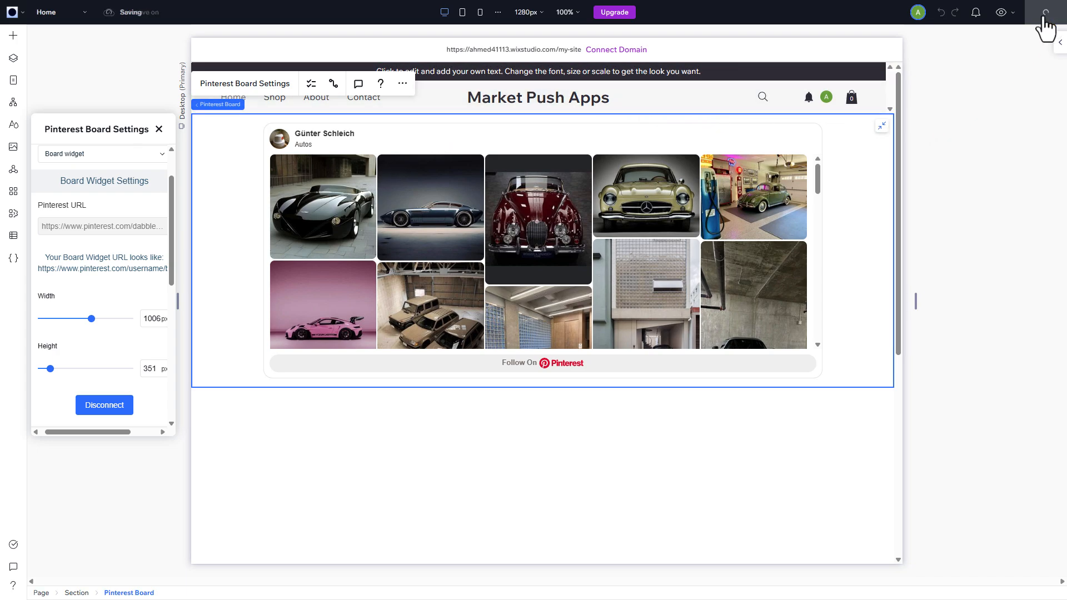